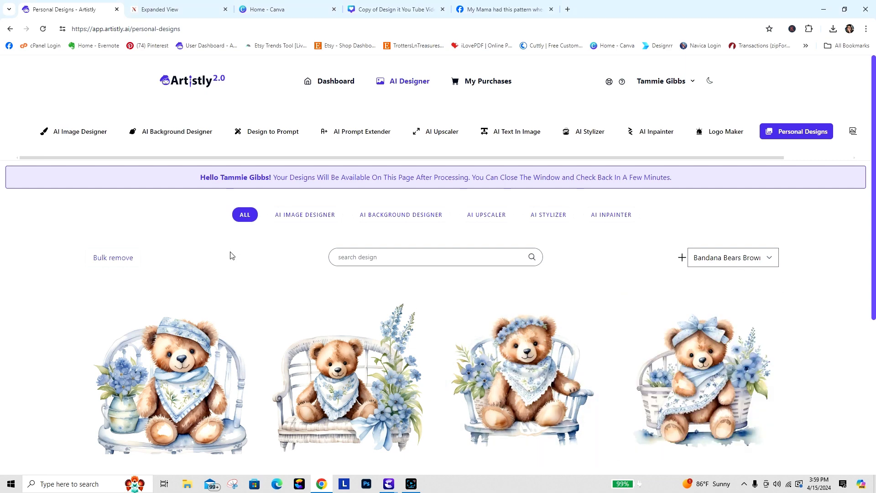
Redesign the first bandana bear design in the Watercolor style, using its existing prompts at 1024 x 1024 with quantity 1.
{"action": "mouse_move", "coordinate": [179, 385]}
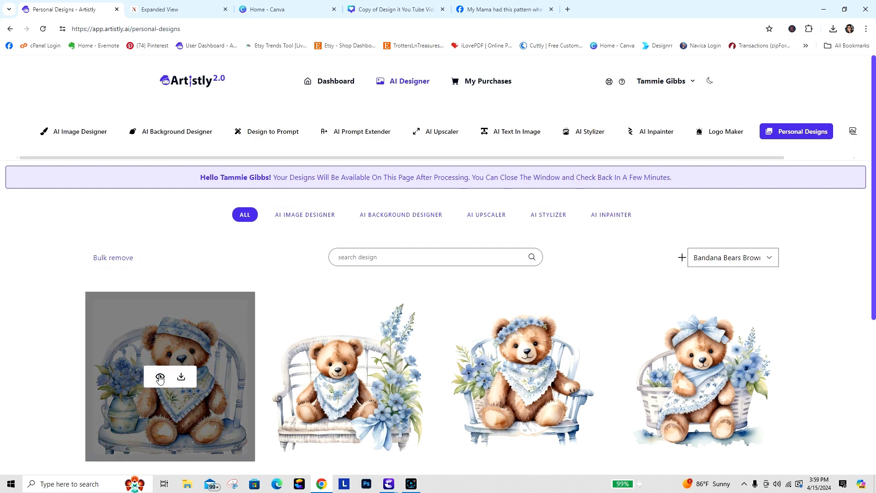
{"action": "left_click", "coordinate": [160, 377]}
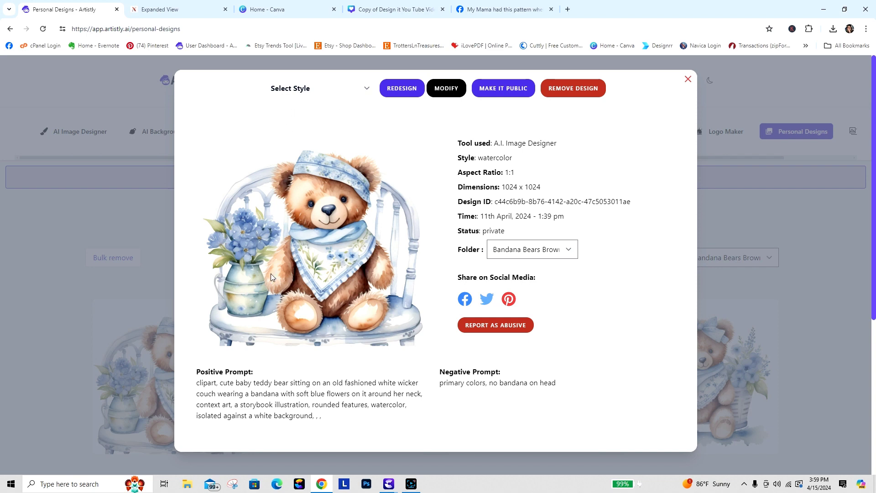
{"action": "left_click", "coordinate": [326, 88]}
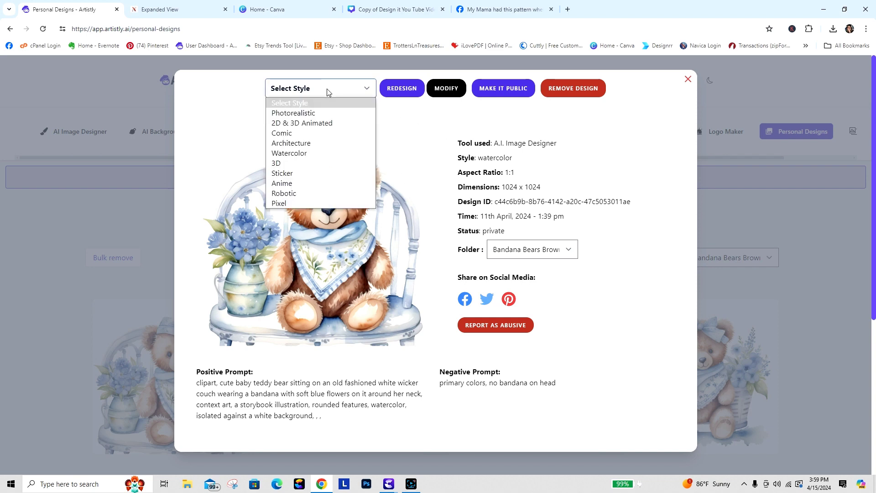
{"action": "left_click", "coordinate": [325, 154]}
{"action": "left_click", "coordinate": [397, 87]}
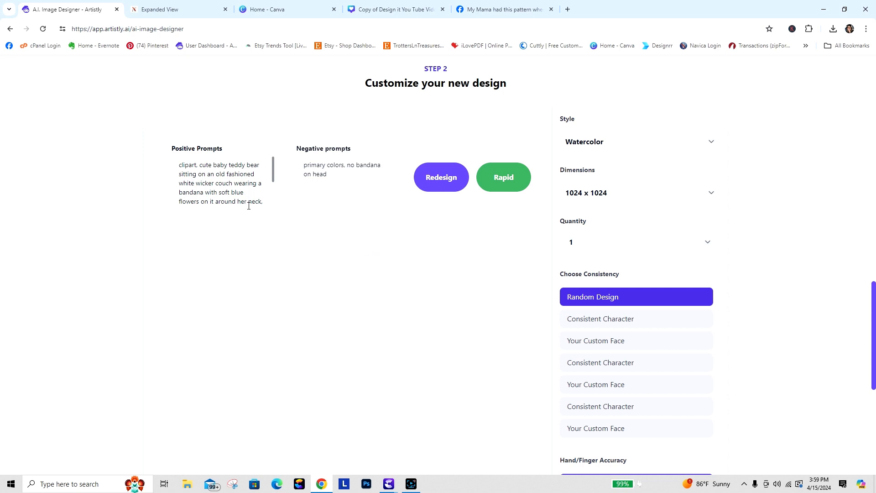
{"action": "left_click_drag", "start_coordinate": [274, 169], "coordinate": [274, 193]}
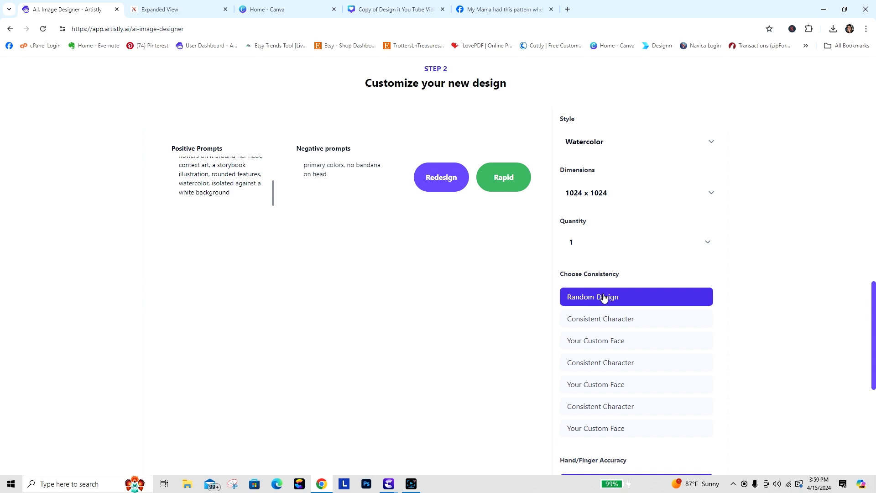
{"action": "left_click", "coordinate": [442, 178]}
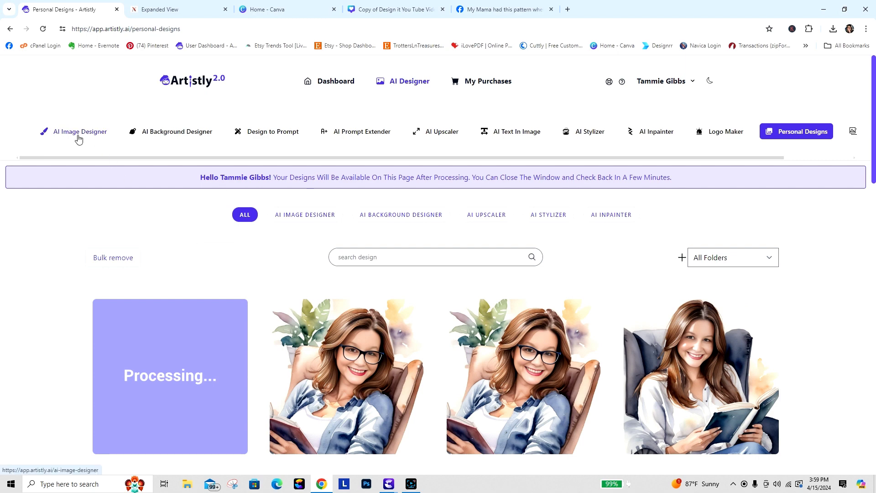
Make the newly generated bear with the blue flower baskets private and download its image.
{"action": "mouse_move", "coordinate": [183, 408]}
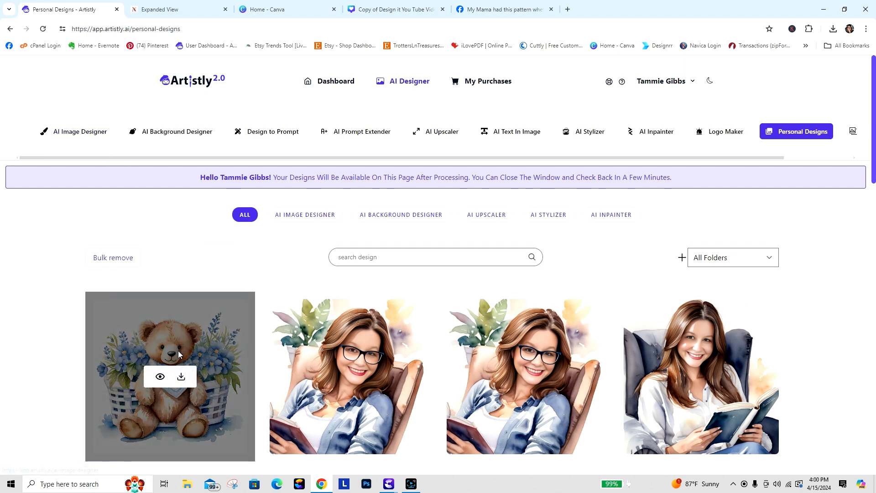
{"action": "left_click", "coordinate": [160, 376]}
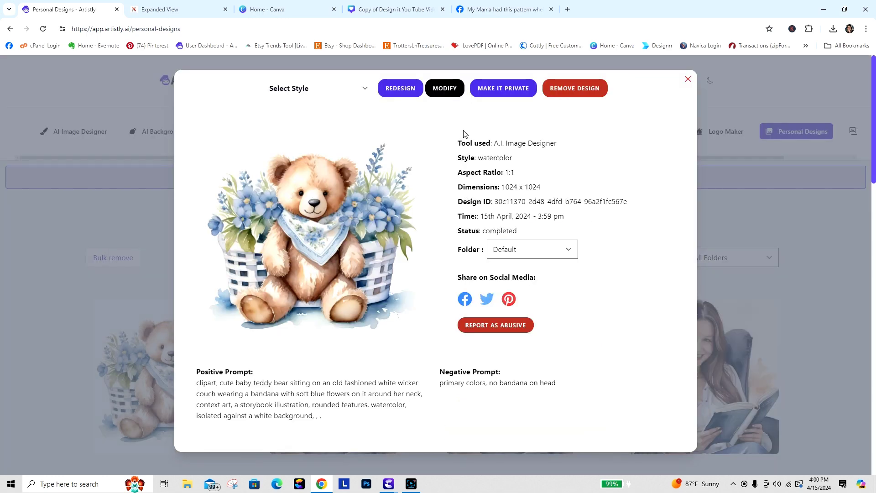
{"action": "left_click", "coordinate": [497, 88]}
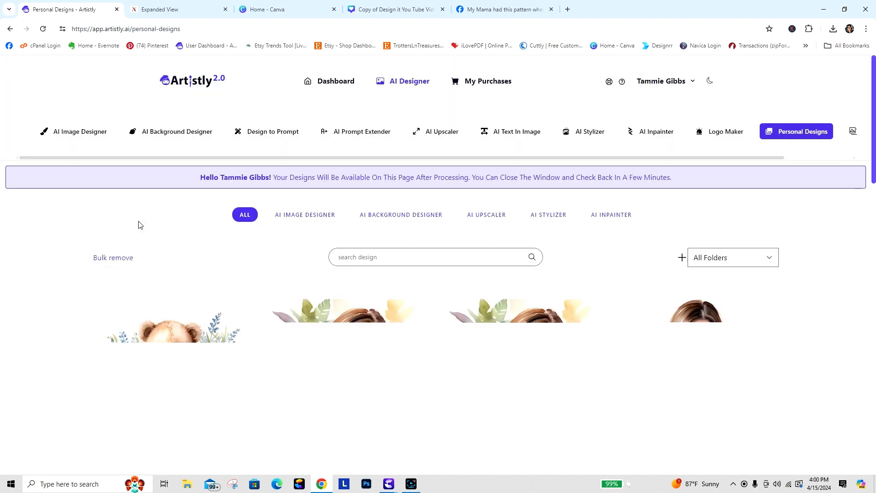
{"action": "left_click", "coordinate": [181, 377]}
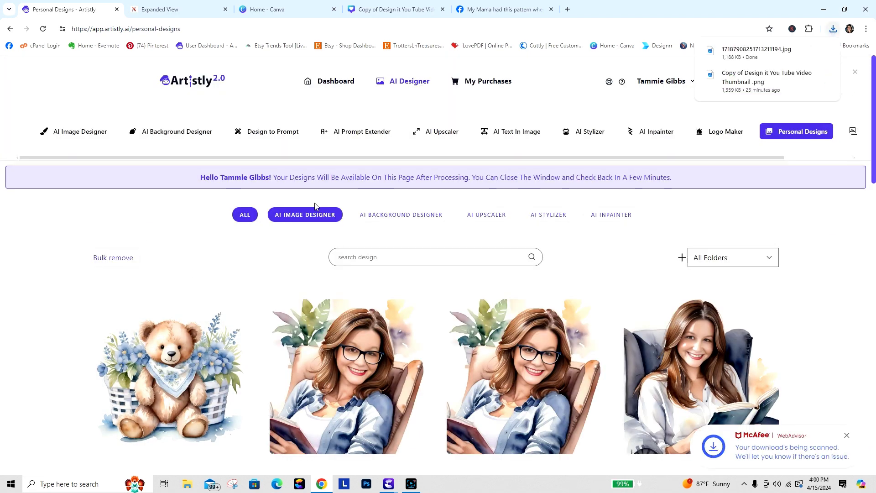
Switch to Canva and create a new custom-size design of 2500 × 2500 px.
{"action": "left_click", "coordinate": [293, 12]}
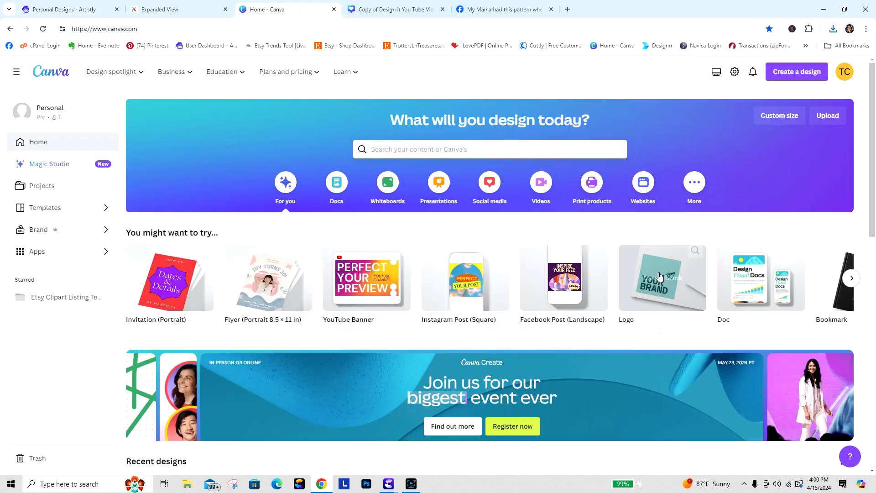
{"action": "left_click", "coordinate": [797, 72]}
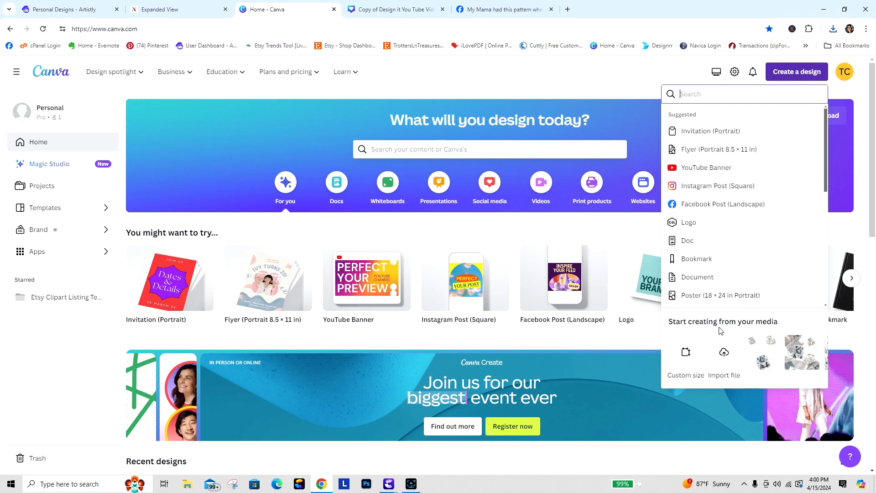
{"action": "left_click", "coordinate": [685, 354]}
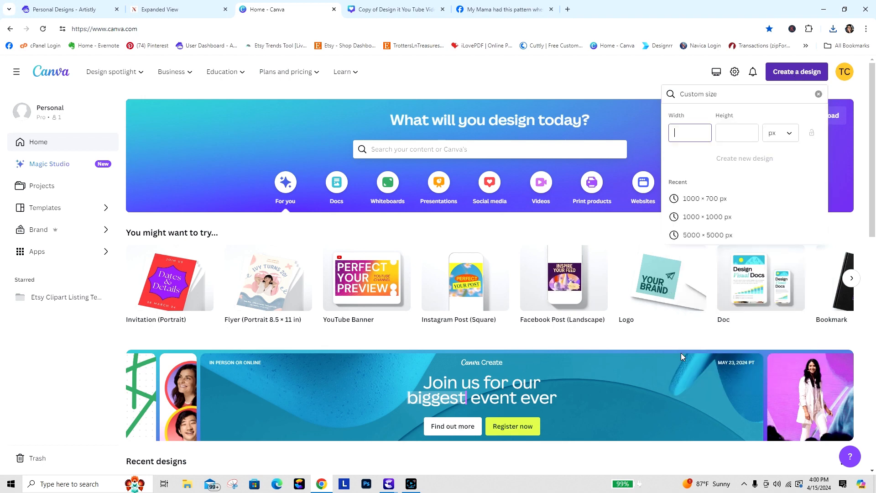
{"action": "type", "text": "2500"}
{"action": "left_click", "coordinate": [726, 136]}
{"action": "type", "text": "2500"}
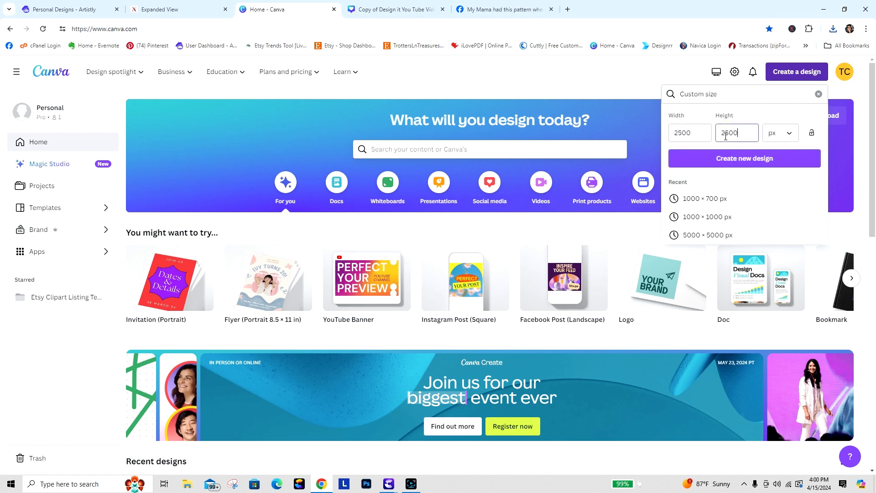
{"action": "left_click", "coordinate": [740, 161]}
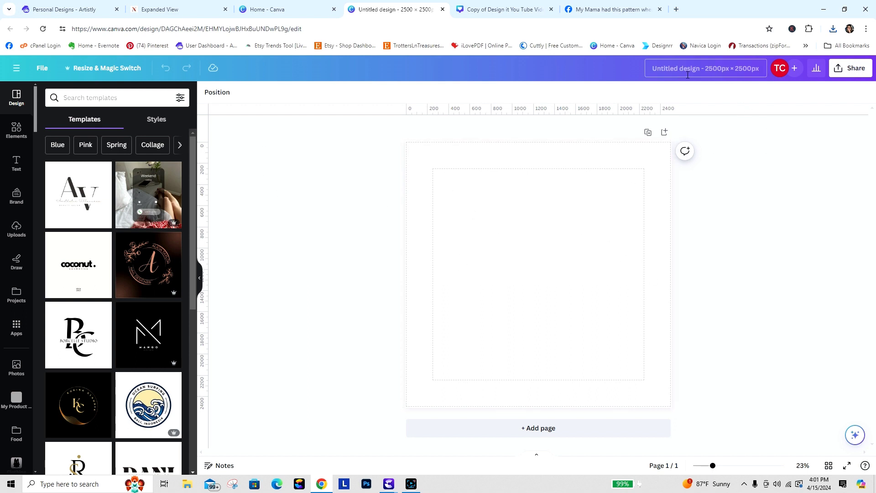
Name the blank design "Brand Template Clipart 2500x2500".
{"action": "left_click", "coordinate": [652, 70]}
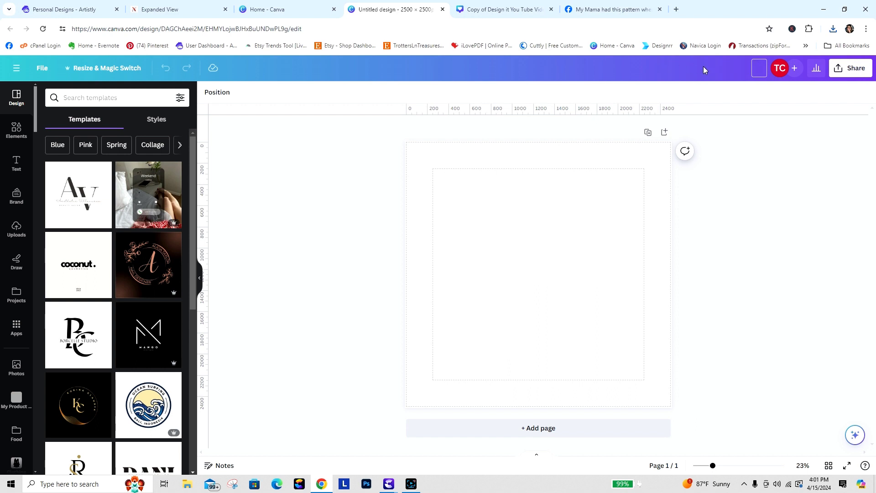
{"action": "type", "text": "Brand Template Clipart 2"}
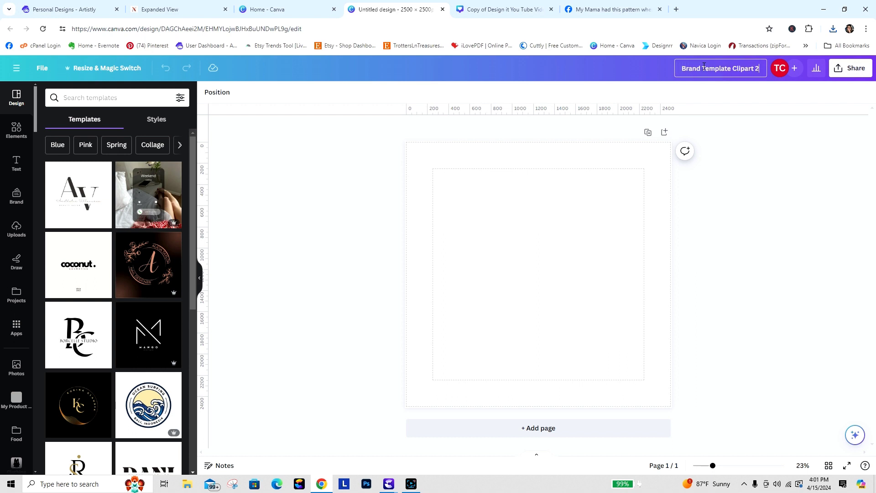
{"action": "type", "text": "500x"}
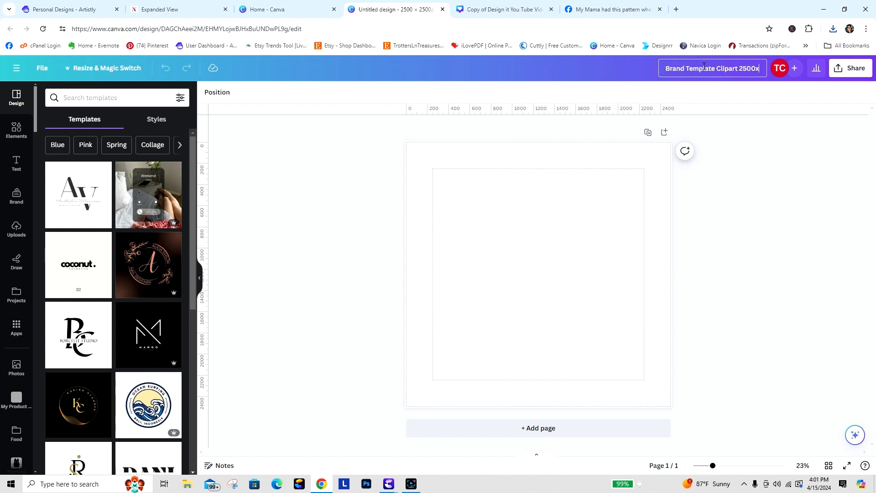
{"action": "type", "text": "2500"}
{"action": "left_click", "coordinate": [822, 135]}
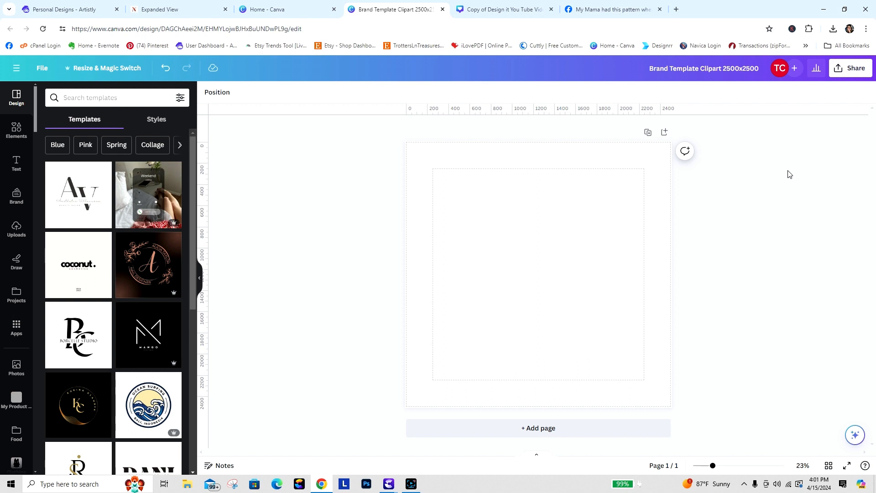
Start publishing the design as a Brand Template and create a new folder named "Etsy Templates" for it.
{"action": "left_click", "coordinate": [853, 68]}
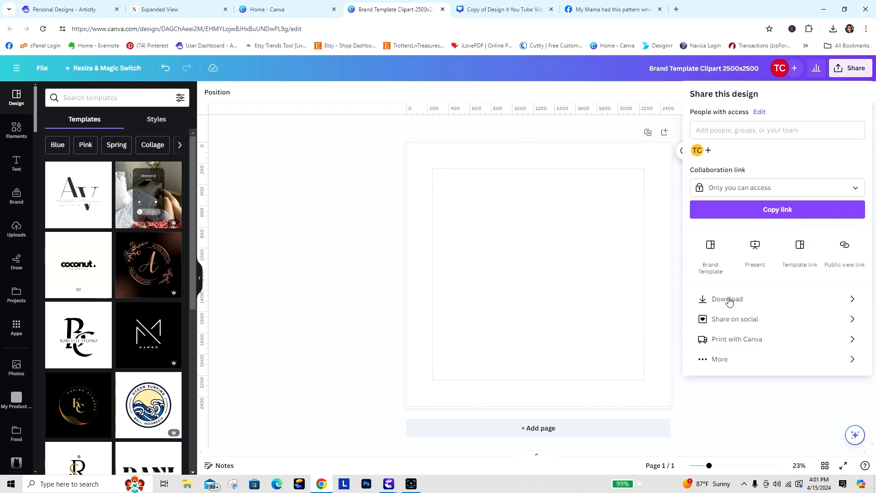
{"action": "left_click", "coordinate": [711, 246]}
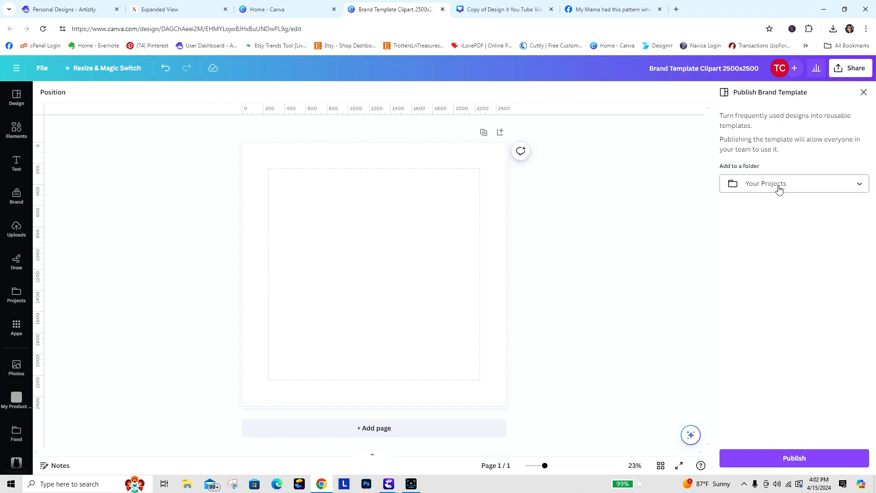
{"action": "left_click", "coordinate": [858, 184]}
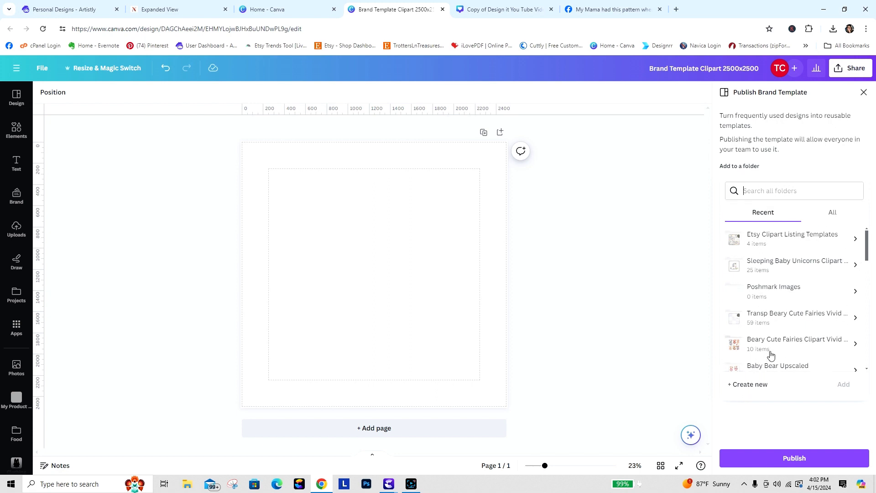
{"action": "left_click", "coordinate": [760, 386]}
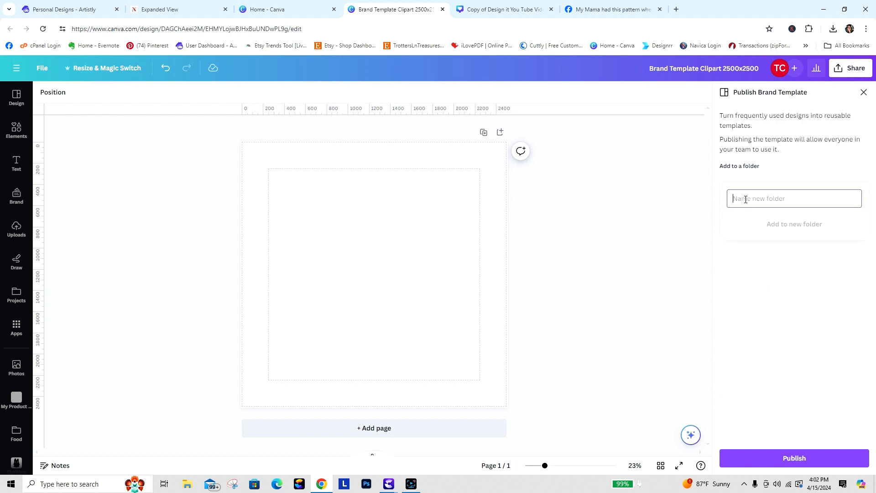
{"action": "type", "text": "et"}
{"action": "key", "text": "BackSpace"}
{"action": "key", "text": "BackSpace"}
{"action": "type", "text": "Etsy Templates"}
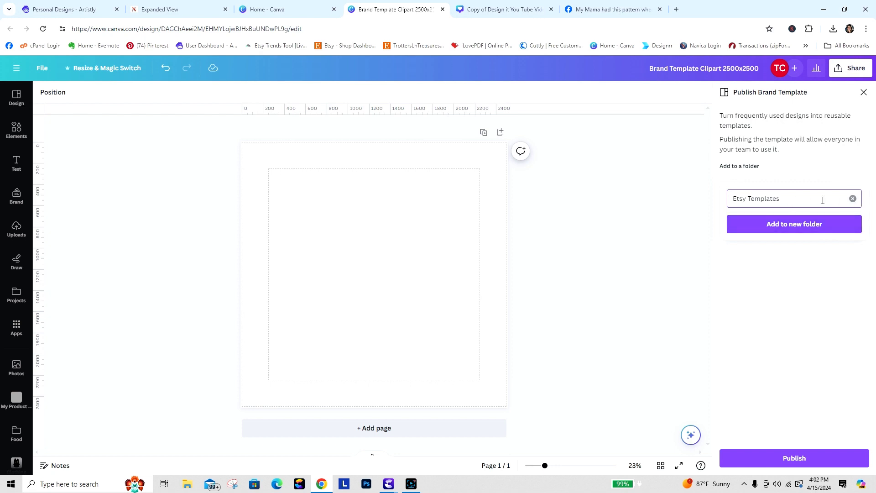
{"action": "left_click", "coordinate": [798, 227]}
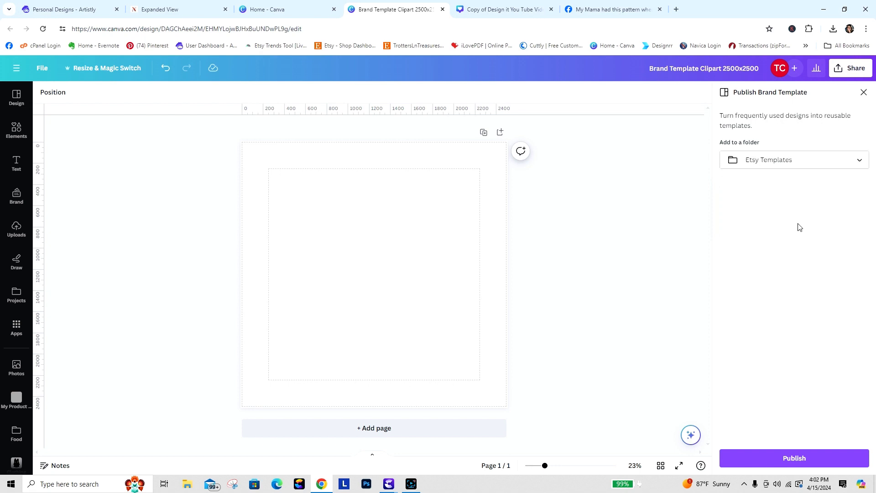
Choose the Etsy Templates folder as the destination and publish the Brand Template.
{"action": "left_click", "coordinate": [860, 160]}
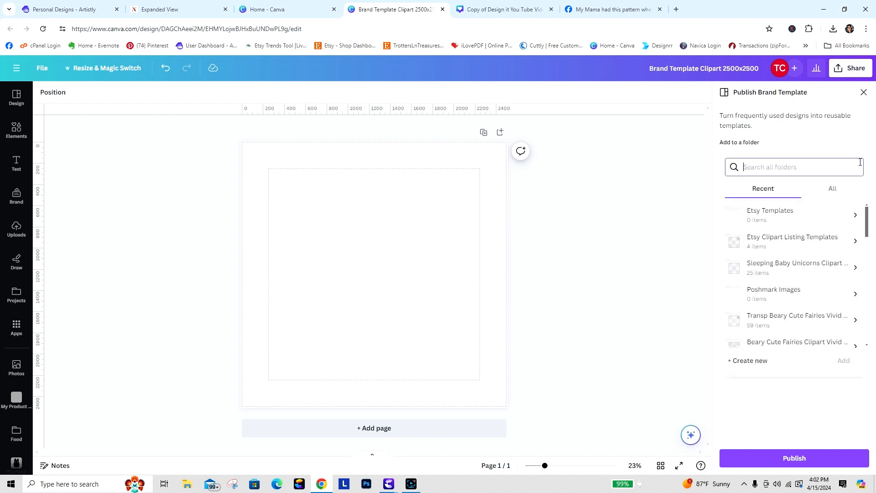
{"action": "left_click", "coordinate": [779, 213]}
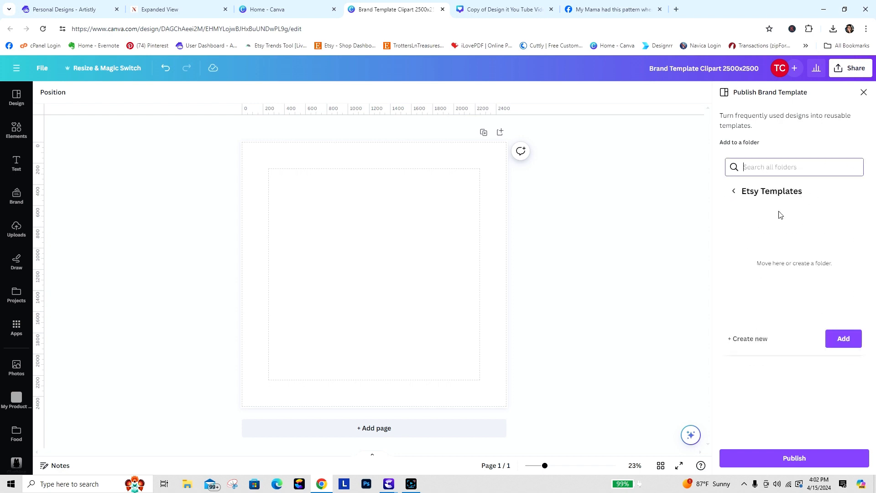
{"action": "left_click", "coordinate": [841, 338]}
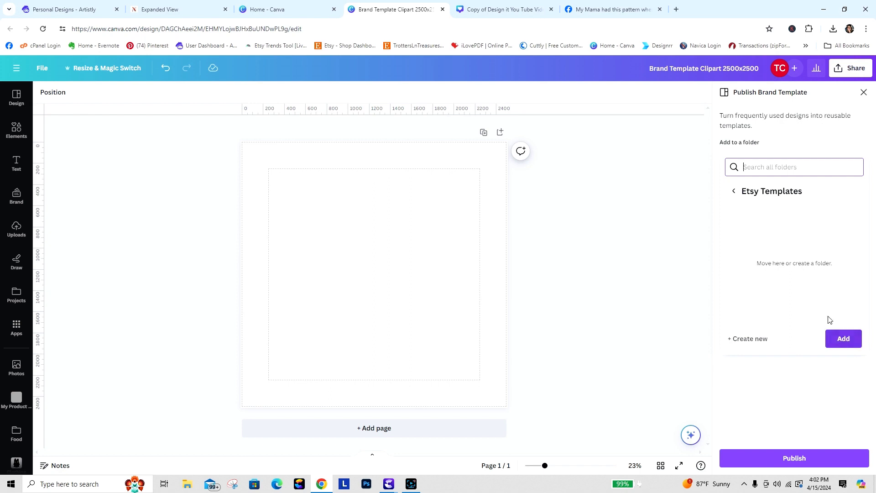
{"action": "left_click", "coordinate": [844, 344]}
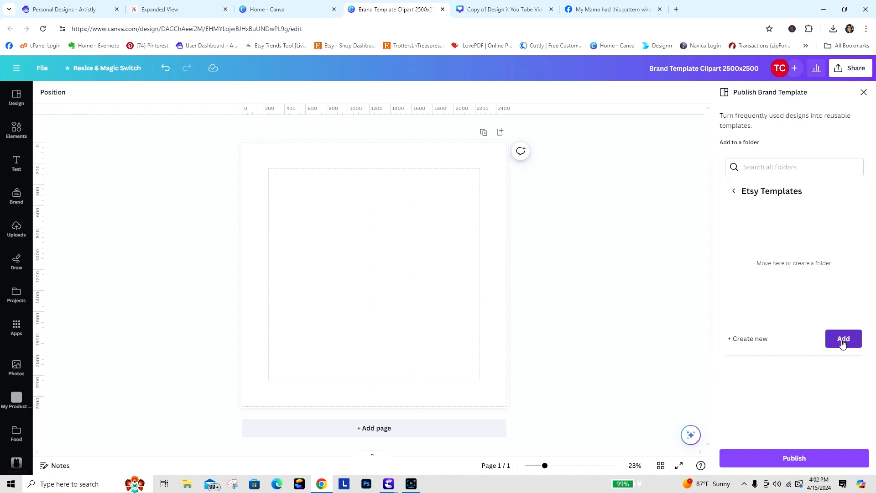
{"action": "left_click", "coordinate": [806, 460]}
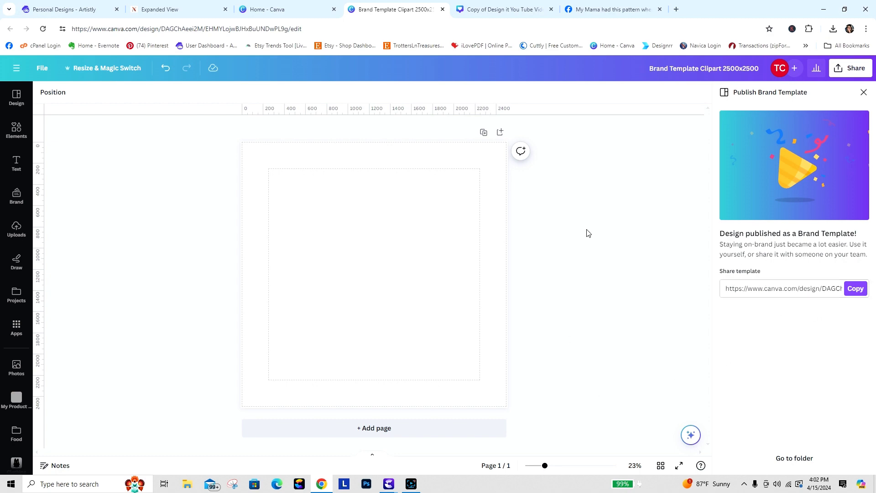
Refresh the Canva home page and look through the recent designs for the published template and the existing clipart templates.
{"action": "left_click", "coordinate": [281, 9]}
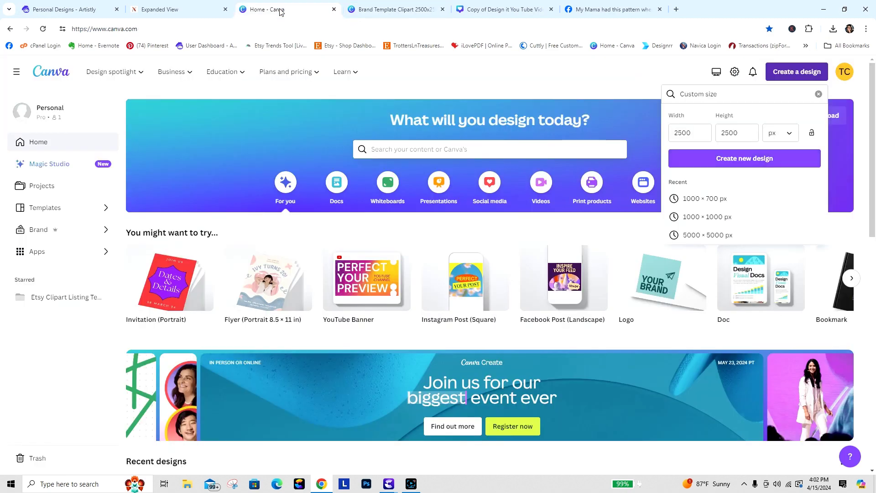
{"action": "left_click", "coordinate": [854, 114]}
{"action": "scroll", "coordinate": [450, 235], "scroll_direction": "down", "scroll_amount": 3}
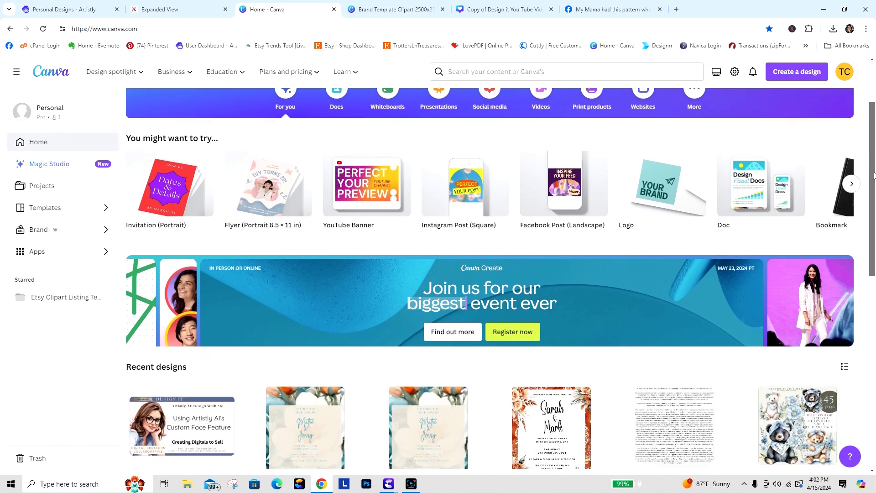
{"action": "scroll", "coordinate": [449, 235], "scroll_direction": "up", "scroll_amount": 2}
{"action": "left_click", "coordinate": [50, 72]}
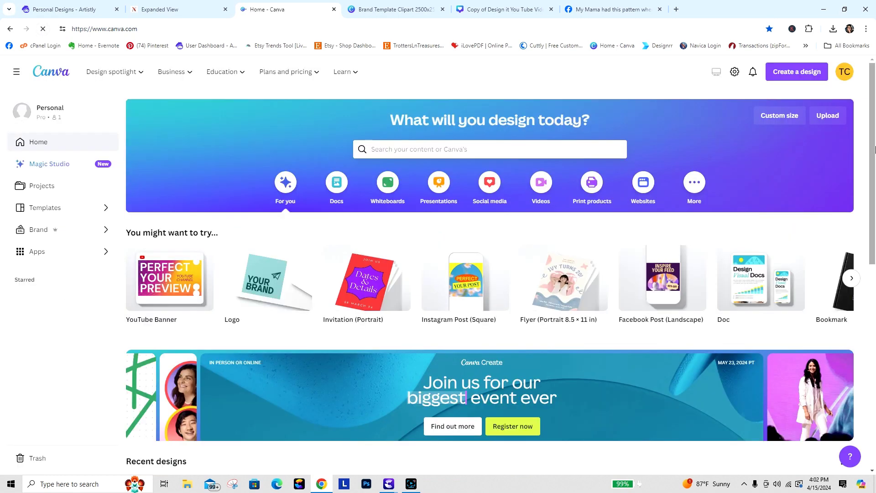
{"action": "scroll", "coordinate": [177, 242], "scroll_direction": "down", "scroll_amount": 4}
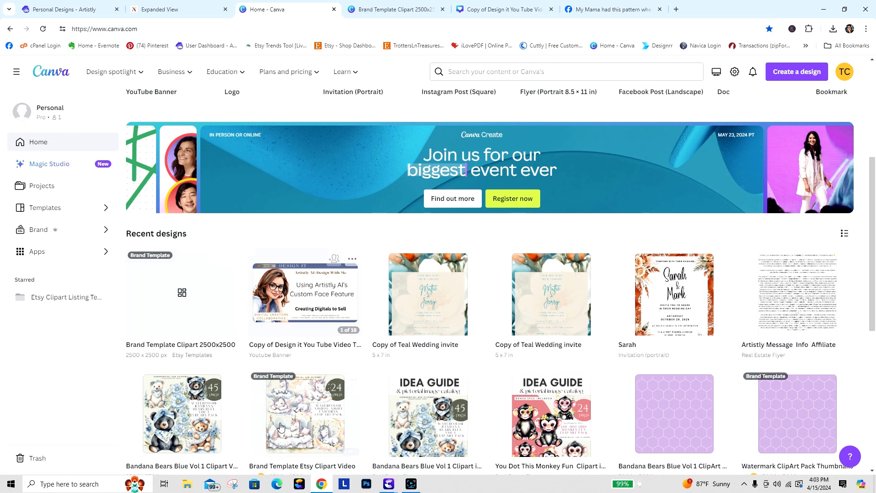
{"action": "left_click_drag", "start_coordinate": [875, 192], "coordinate": [860, 325]}
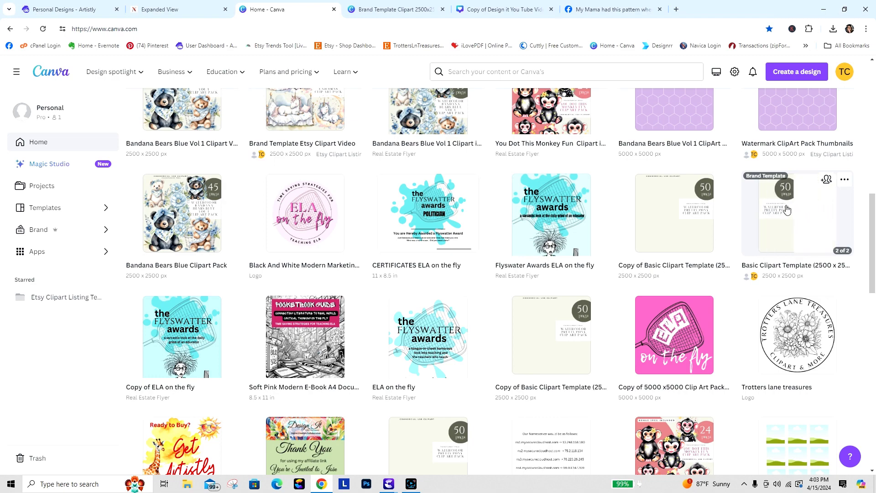
Create a new design from the "Brand Template Clipart 2500x2500" Brand Template and add a second blank page.
{"action": "left_click_drag", "start_coordinate": [873, 216], "coordinate": [875, 86]}
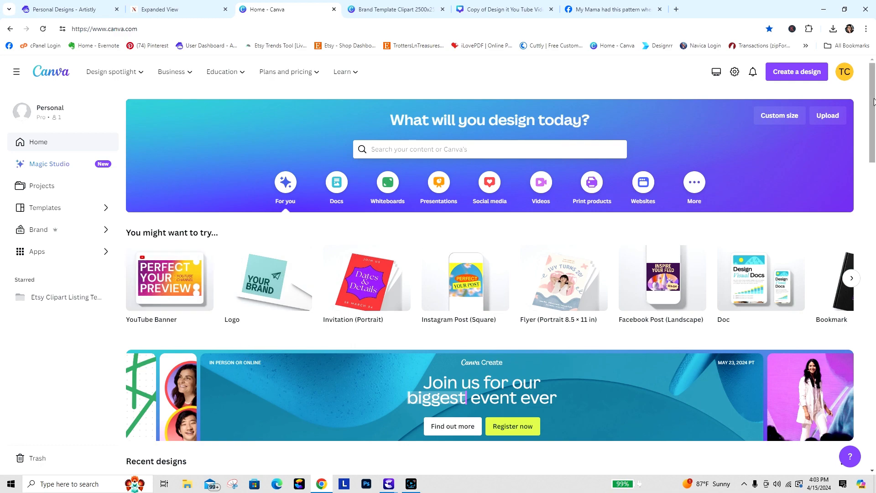
{"action": "scroll", "coordinate": [554, 245], "scroll_direction": "down", "scroll_amount": 7}
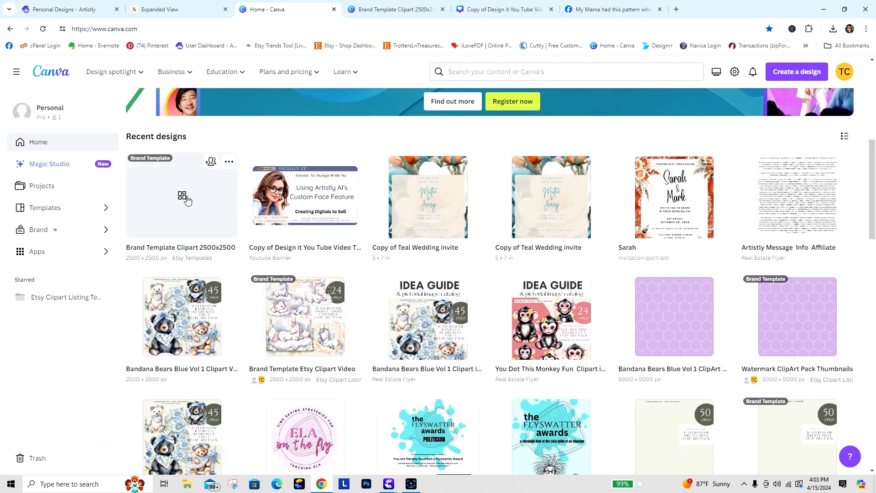
{"action": "left_click", "coordinate": [187, 200]}
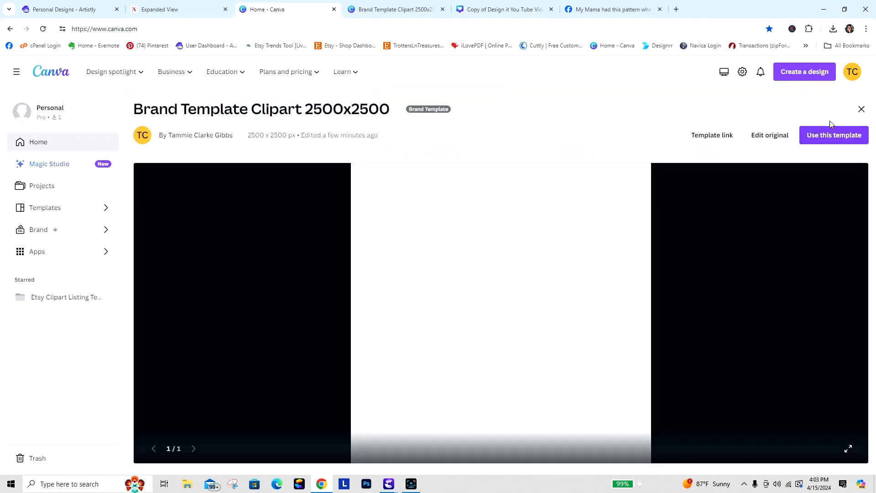
{"action": "left_click", "coordinate": [826, 135]}
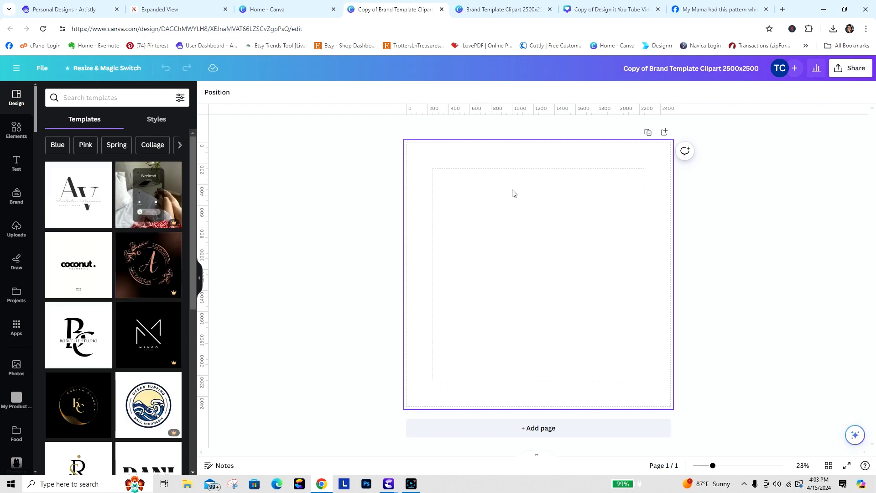
{"action": "left_click", "coordinate": [580, 435]}
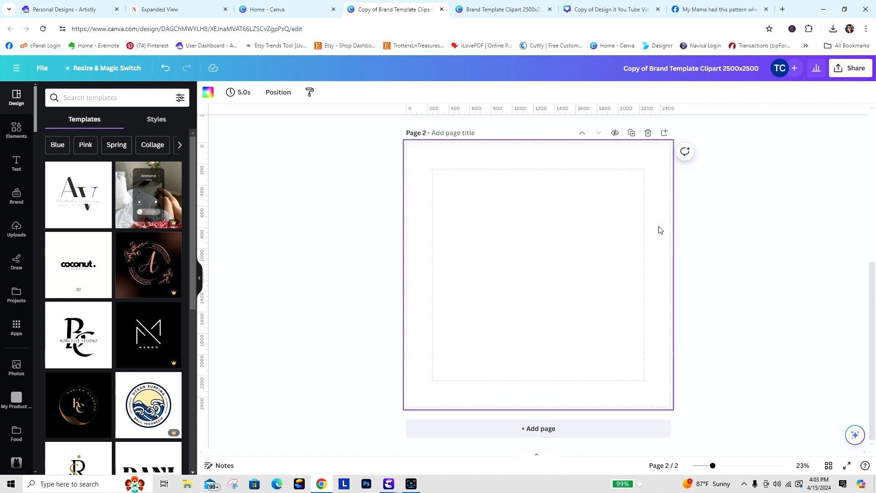
{"action": "scroll", "coordinate": [872, 326], "scroll_direction": "up", "scroll_amount": 5}
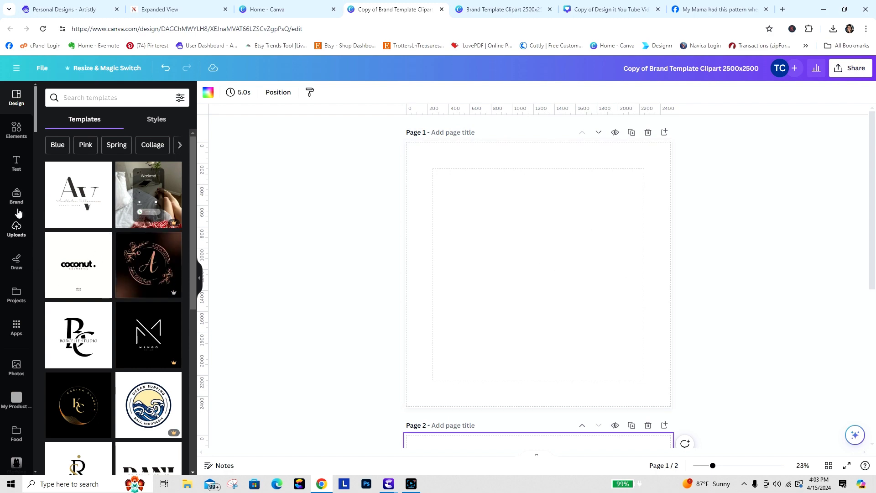
Upload today's blue bandana bear image from the Downloads folder to the Canva uploads.
{"action": "left_click", "coordinate": [16, 229]}
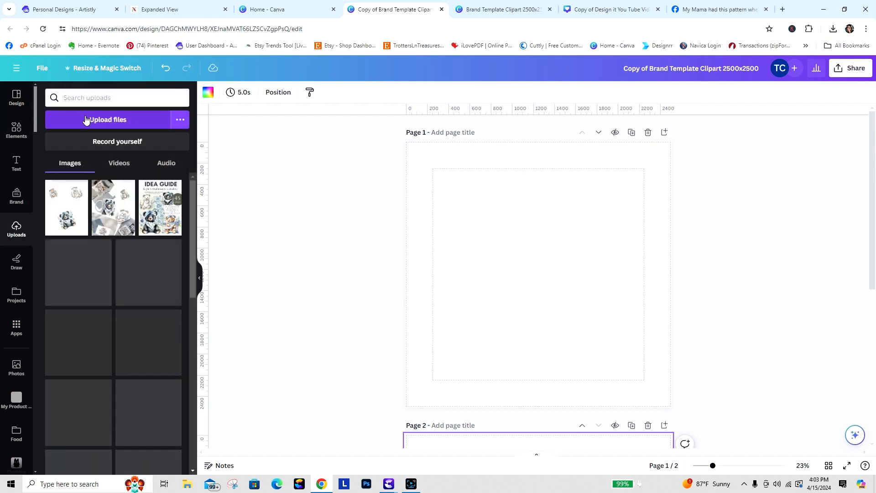
{"action": "left_click", "coordinate": [85, 119]}
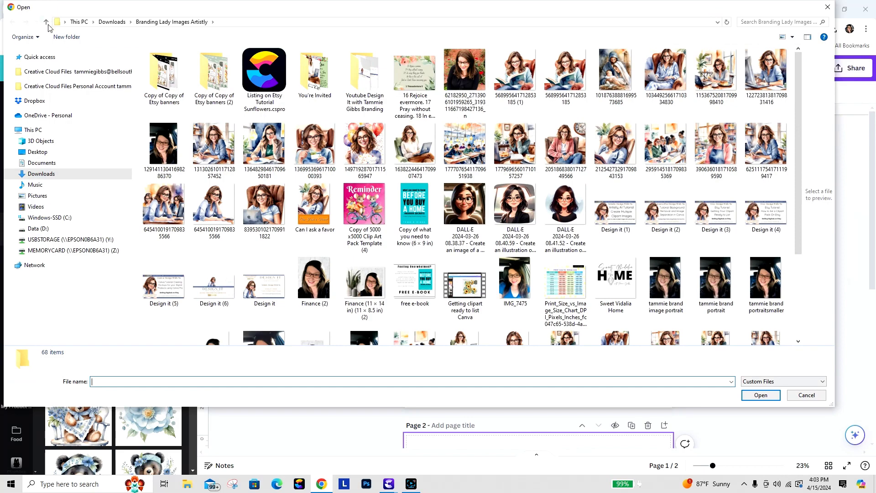
{"action": "left_click", "coordinate": [60, 174]}
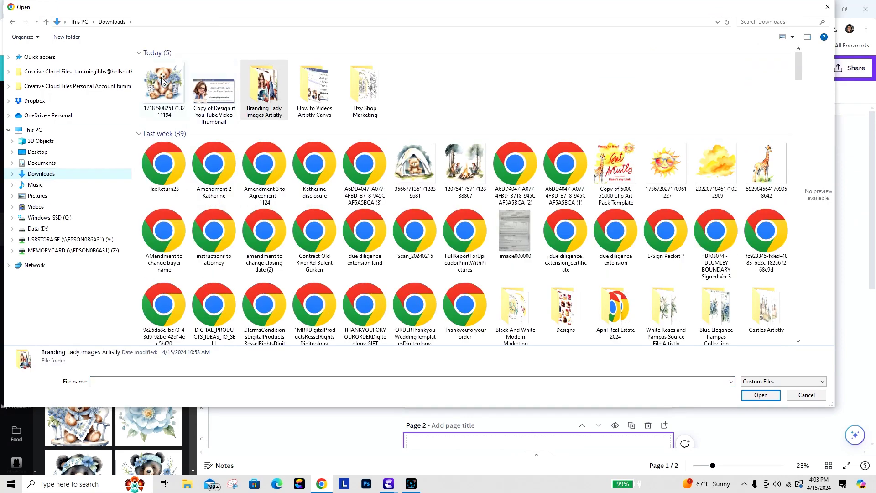
{"action": "left_click", "coordinate": [163, 84]}
{"action": "left_click", "coordinate": [757, 401]}
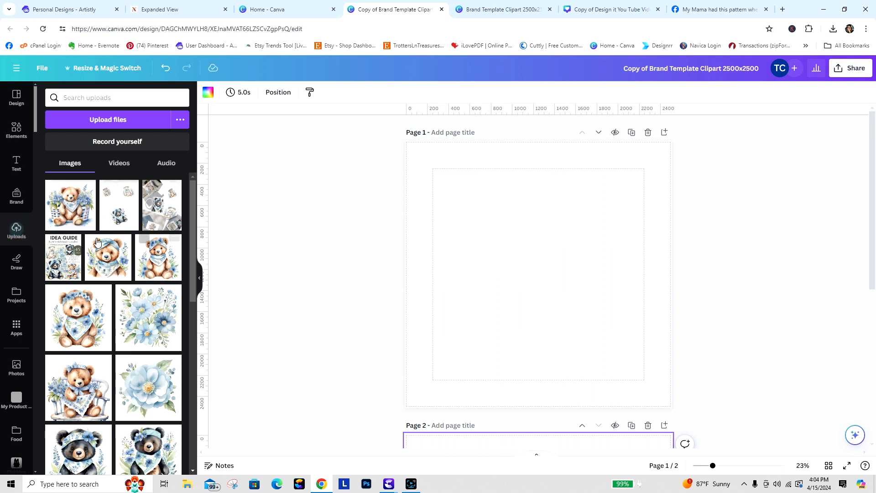
Place the uploaded bear on page 1 so it fills the page, and remove its background with BG Remover.
{"action": "left_click_drag", "start_coordinate": [69, 206], "coordinate": [431, 205]}
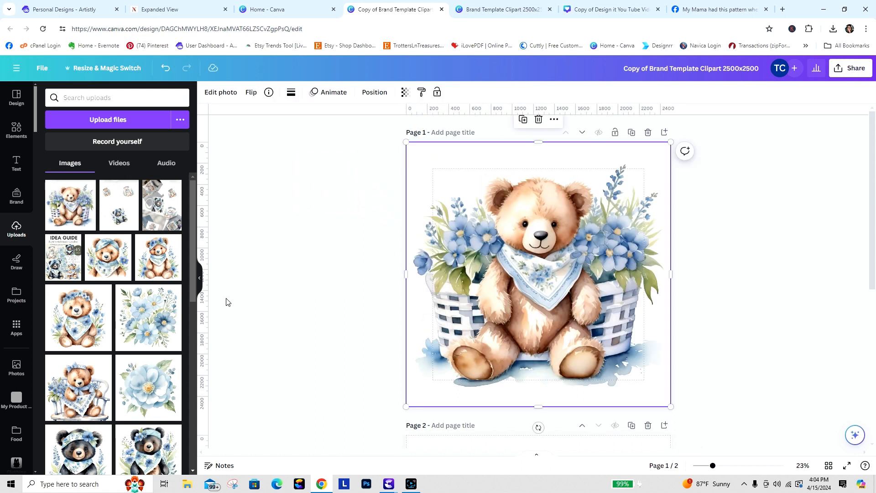
{"action": "left_click", "coordinate": [220, 91]}
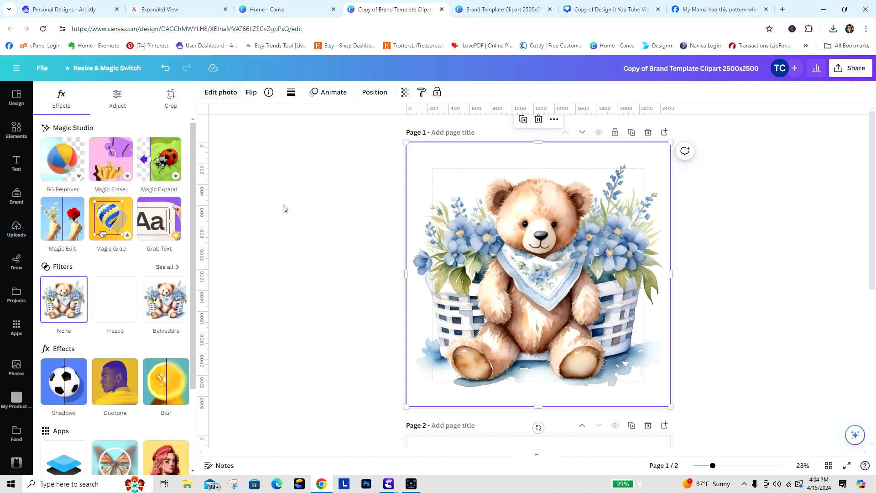
{"action": "left_click", "coordinate": [68, 167]}
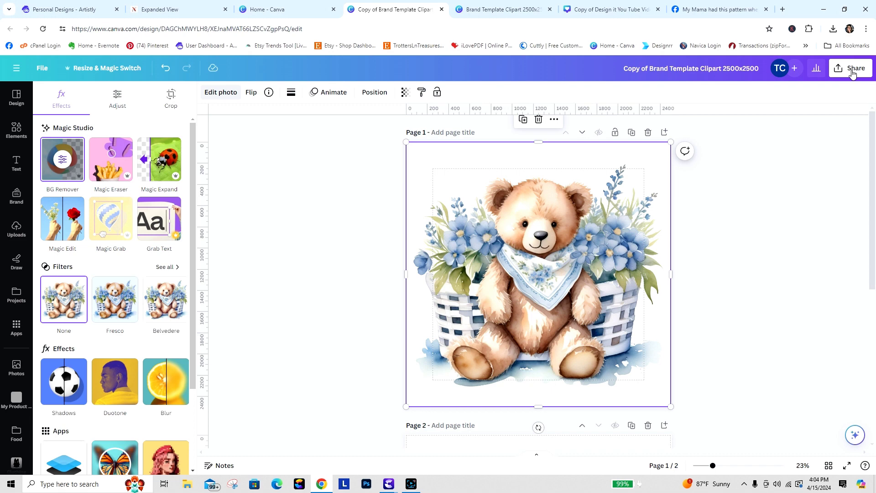
Set up a PNG download at size 3.125 (7,813 × 7,813 px) with transparent background and file compression enabled.
{"action": "left_click", "coordinate": [852, 70]}
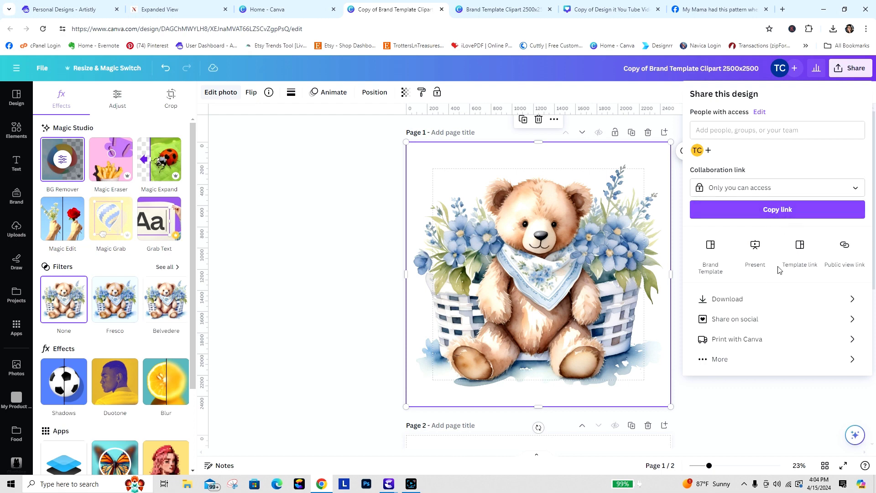
{"action": "left_click", "coordinate": [733, 300]}
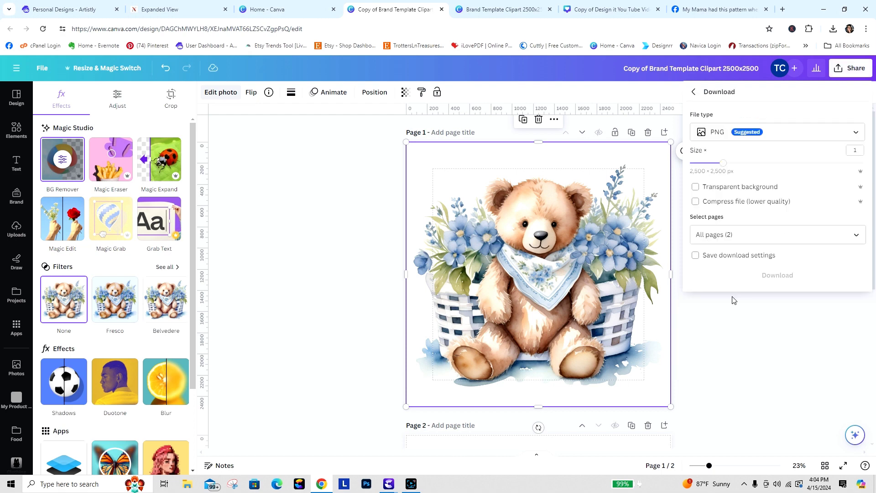
{"action": "left_click_drag", "start_coordinate": [723, 164], "coordinate": [864, 163]}
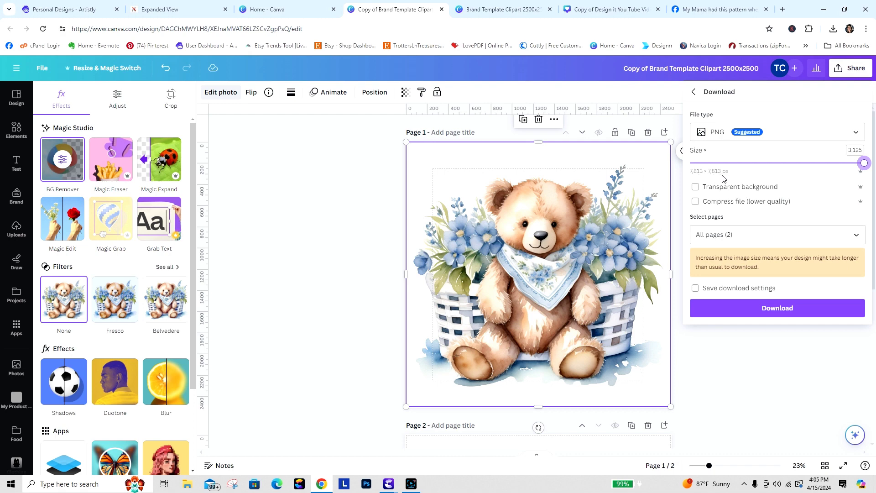
{"action": "left_click", "coordinate": [696, 187]}
{"action": "left_click", "coordinate": [696, 203]}
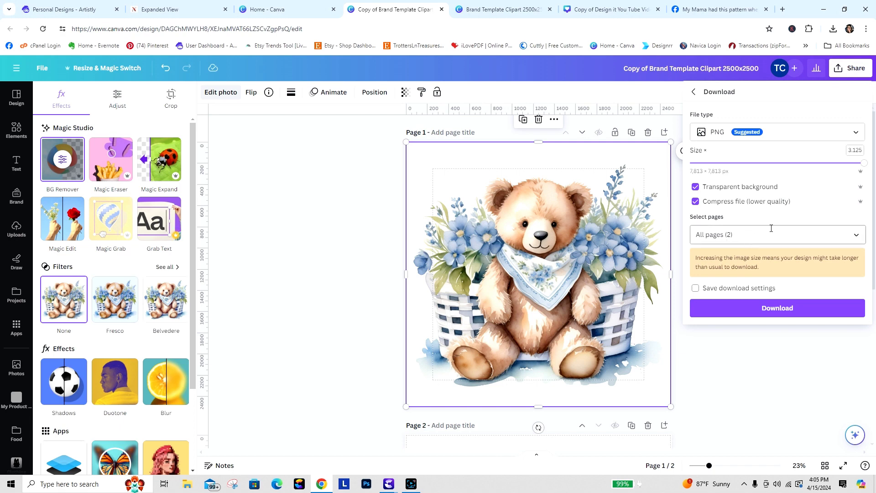
Limit the export to Page 1 and download the PNG.
{"action": "left_click", "coordinate": [857, 235]}
{"action": "left_click", "coordinate": [857, 261]}
{"action": "left_click", "coordinate": [857, 286]}
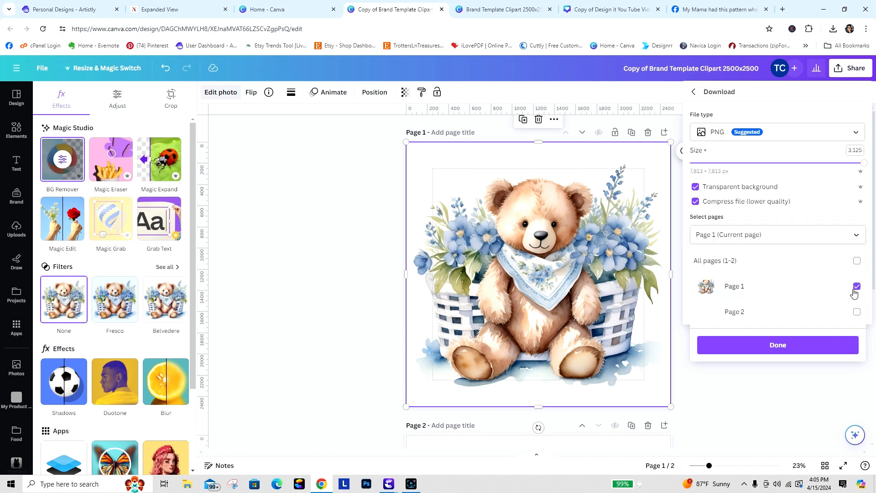
{"action": "left_click", "coordinate": [778, 347]}
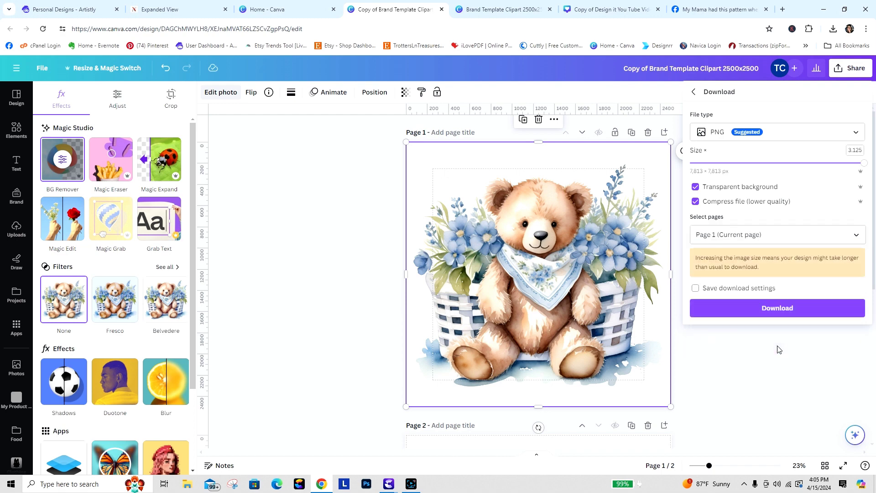
{"action": "left_click", "coordinate": [771, 310]}
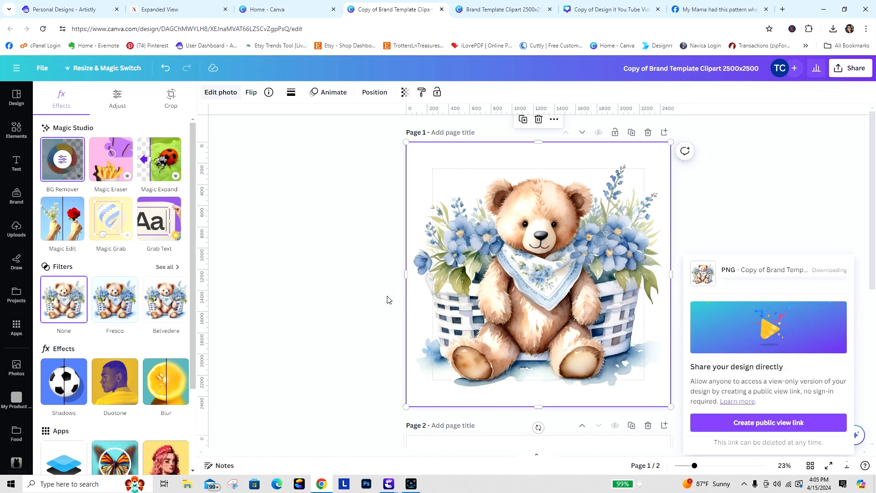
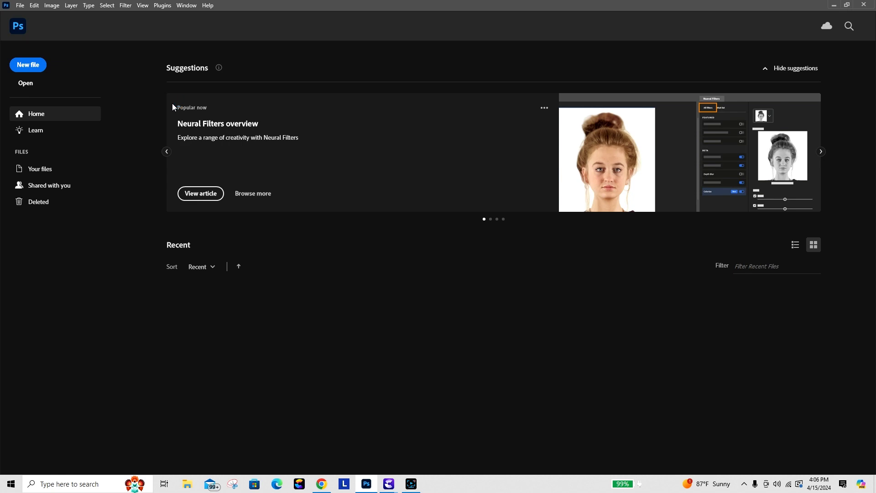
In Photoshop, open "Copy of Brand Template Clipart 2500x2500" from Downloads and decline the streamlined workspace offer.
{"action": "key", "text": "ctrl+o"}
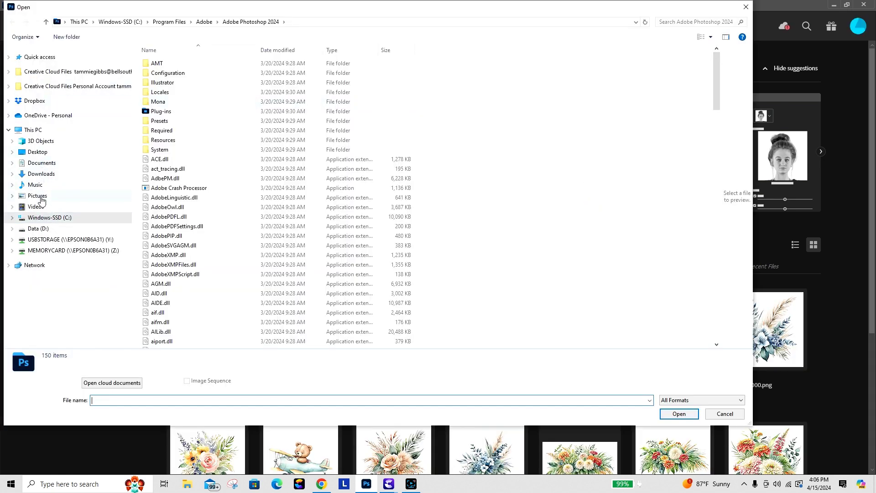
{"action": "left_click", "coordinate": [44, 174]}
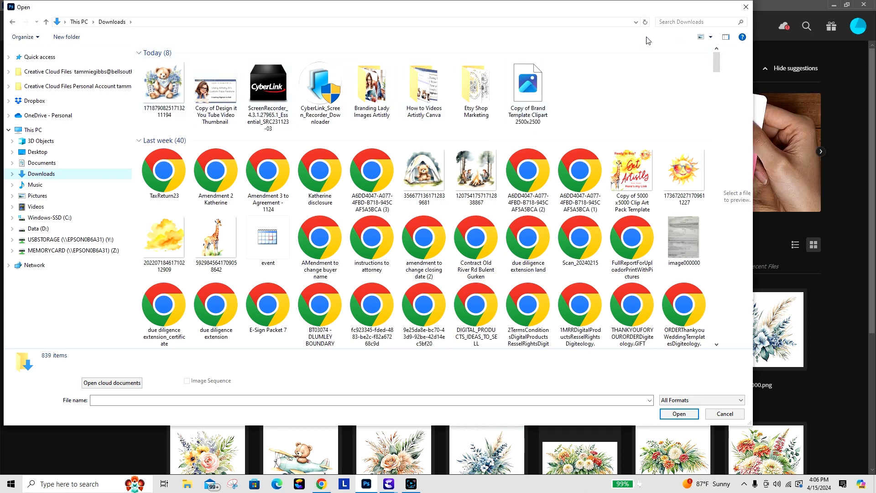
{"action": "left_click", "coordinate": [646, 22]}
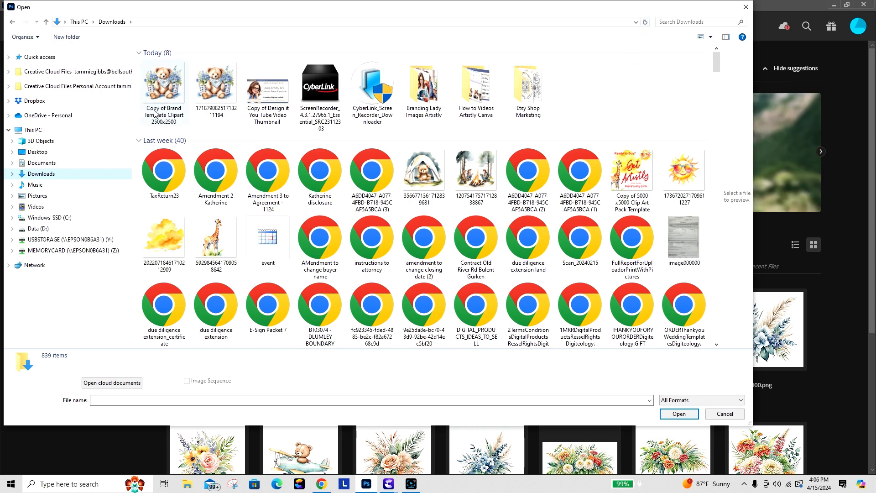
{"action": "left_click", "coordinate": [162, 86]}
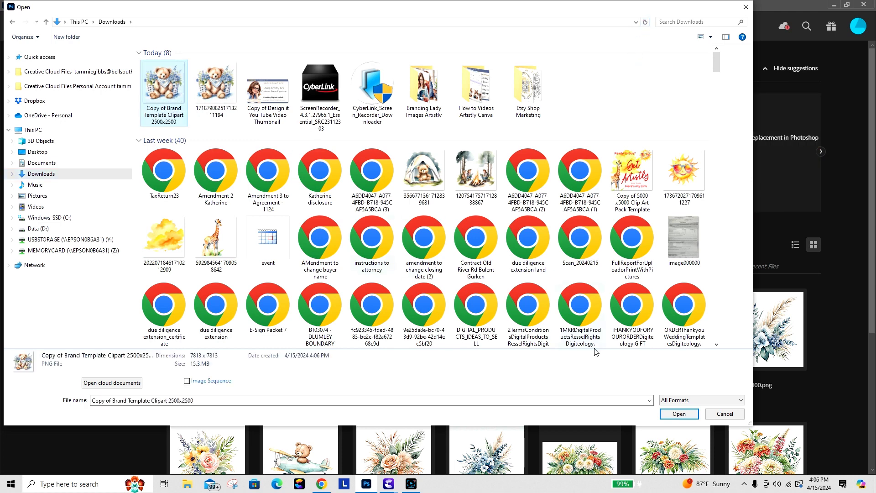
{"action": "left_click", "coordinate": [677, 414]}
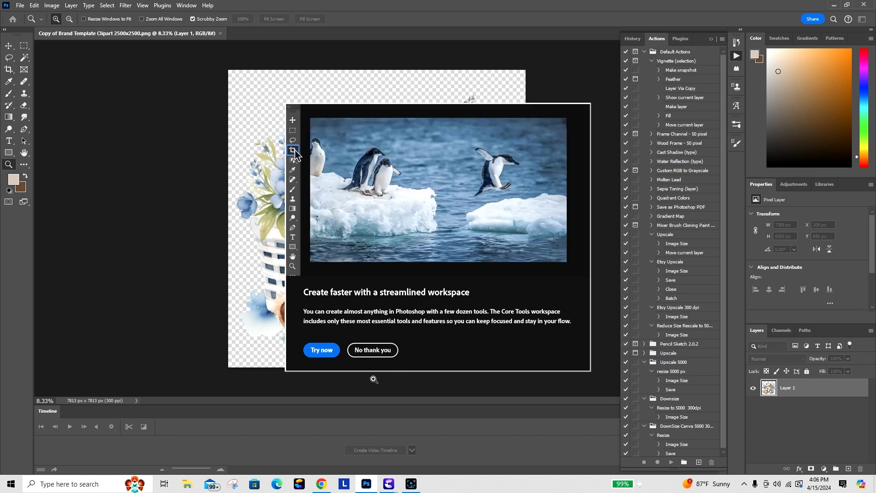
{"action": "left_click", "coordinate": [373, 350]}
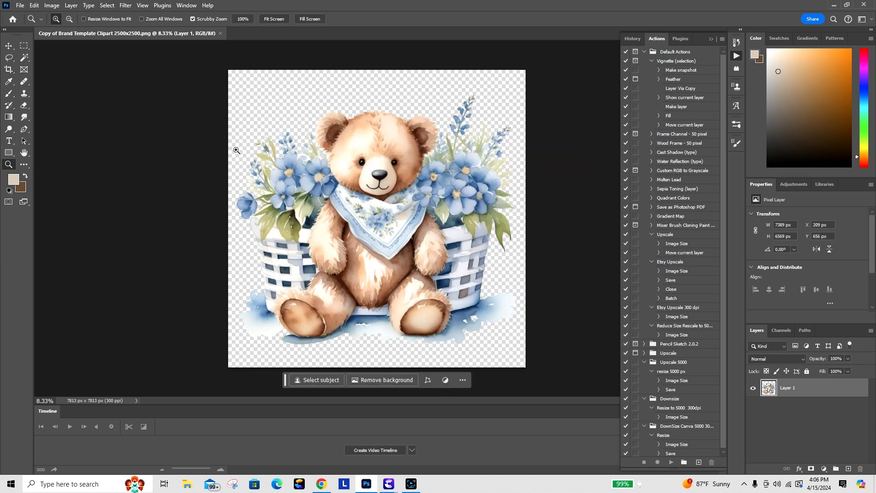
Check the bear image's pixel dimensions and resolution in Image Size, and inspect the artwork up close.
{"action": "left_click", "coordinate": [50, 6]}
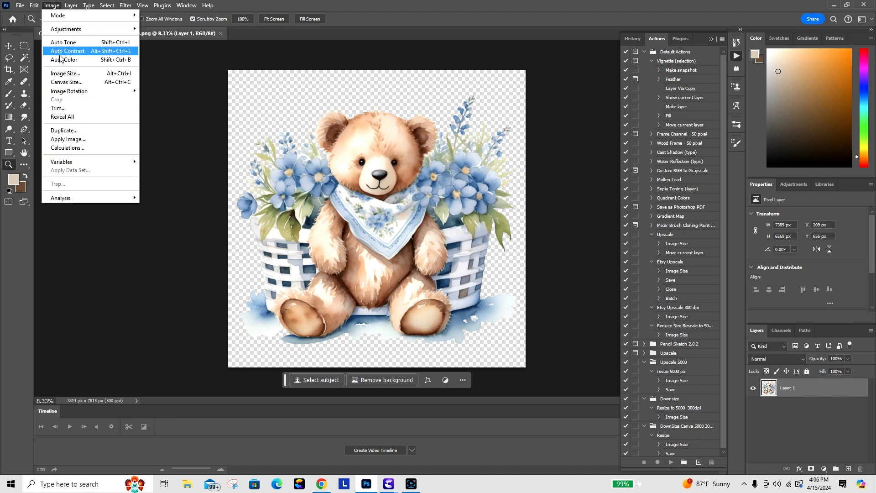
{"action": "left_click", "coordinate": [64, 75]}
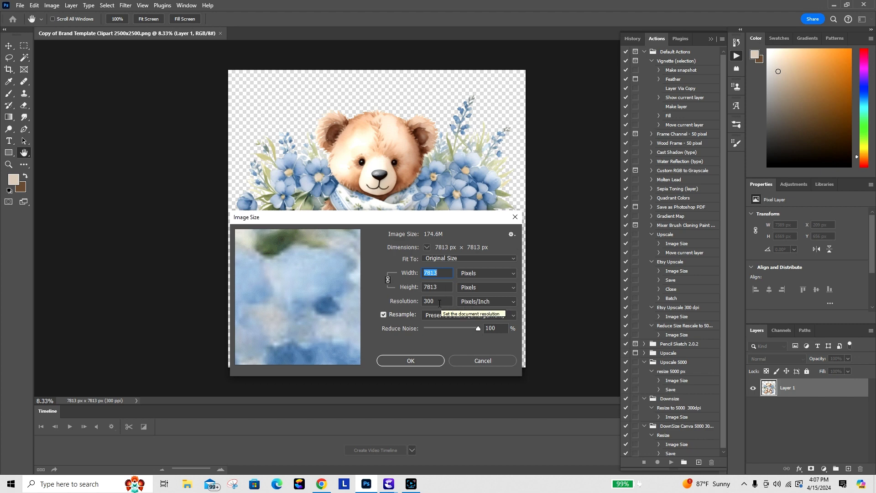
{"action": "left_click", "coordinate": [429, 361]}
{"action": "key", "text": "z"}
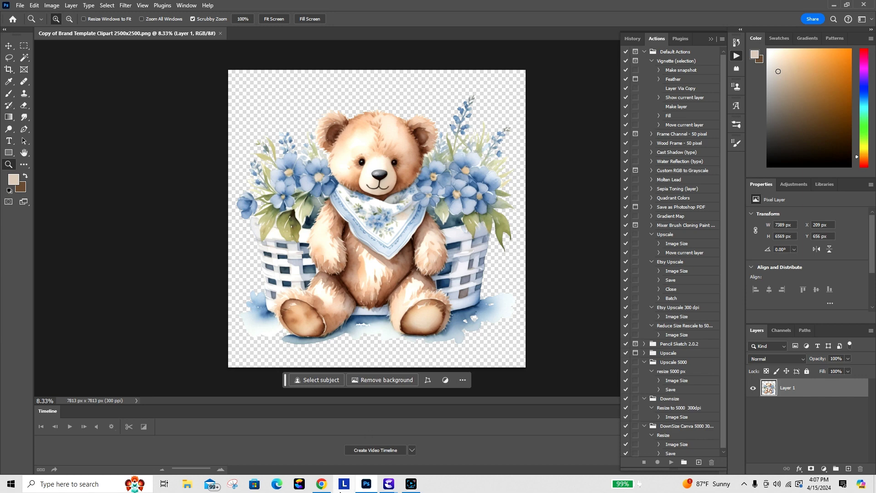
{"action": "mouse_move", "coordinate": [322, 487]}
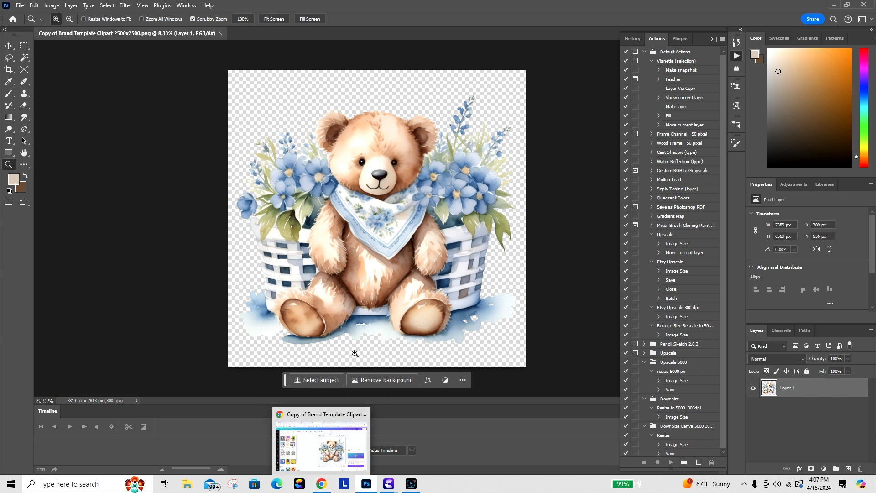
{"action": "left_click", "coordinate": [293, 194]}
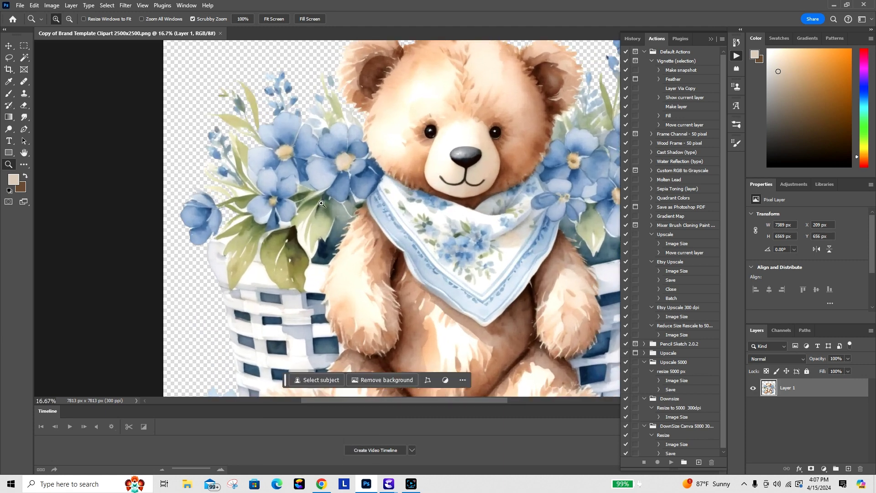
{"action": "right_click", "coordinate": [321, 204]}
{"action": "left_click", "coordinate": [335, 210]}
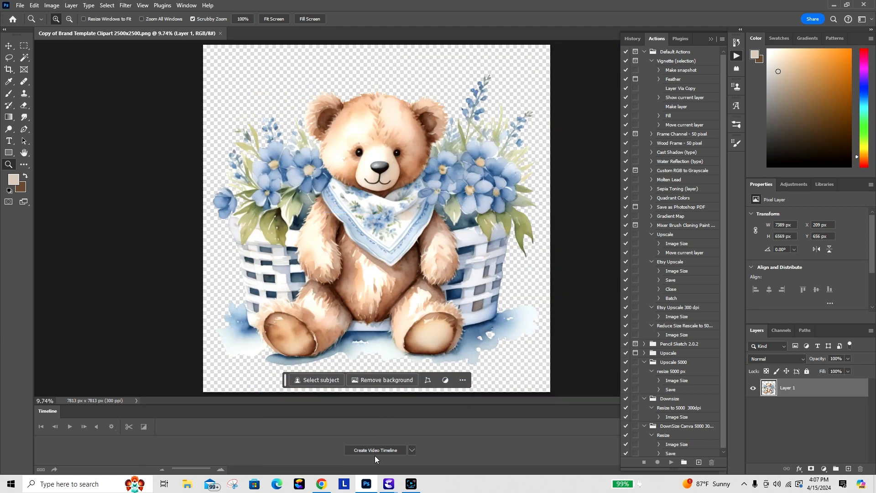
Switch back to Canva and create a new design from the "Basic Clipart Template (2500 x 2500 px)" Brand Template.
{"action": "left_click", "coordinate": [322, 485]}
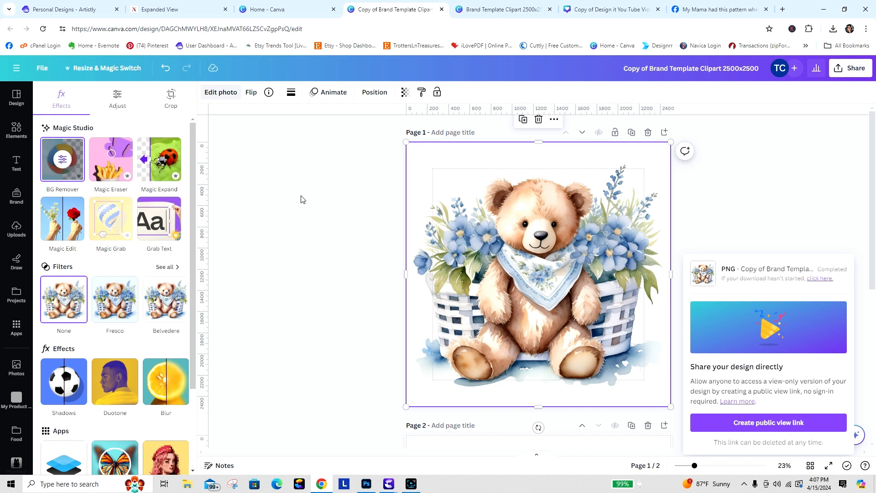
{"action": "left_click", "coordinate": [285, 191]}
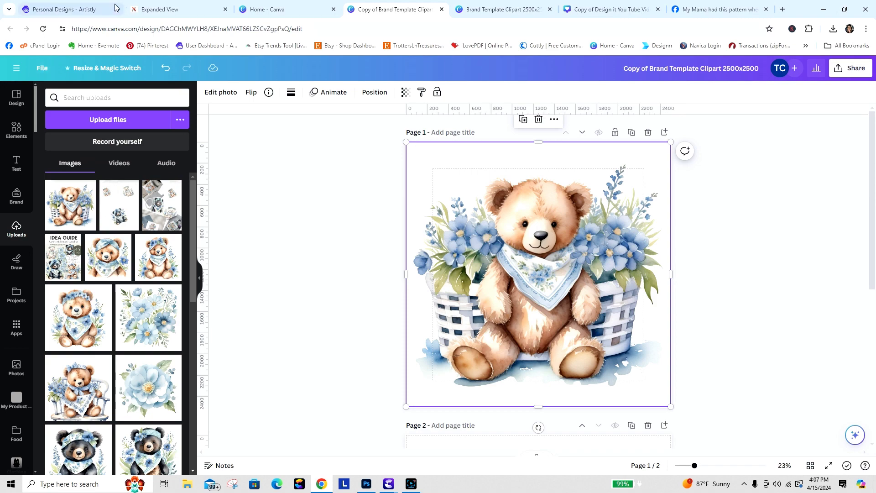
{"action": "left_click", "coordinate": [276, 9]}
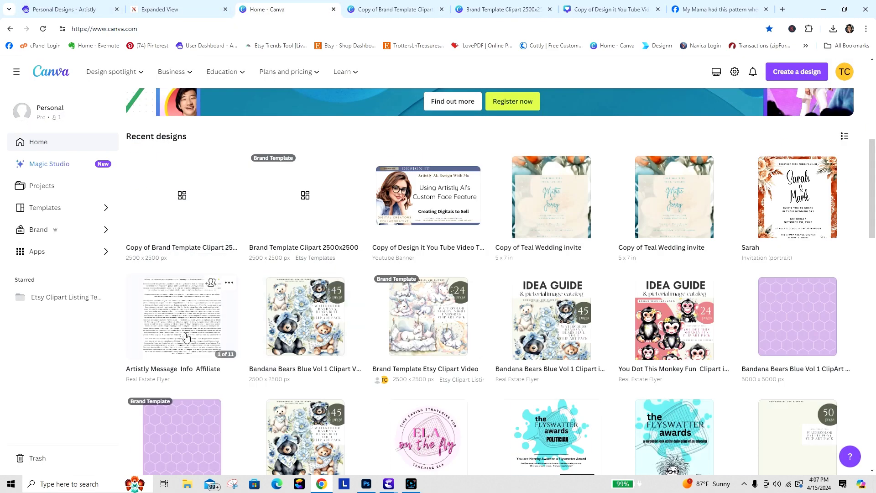
{"action": "left_click_drag", "start_coordinate": [874, 182], "coordinate": [875, 224]}
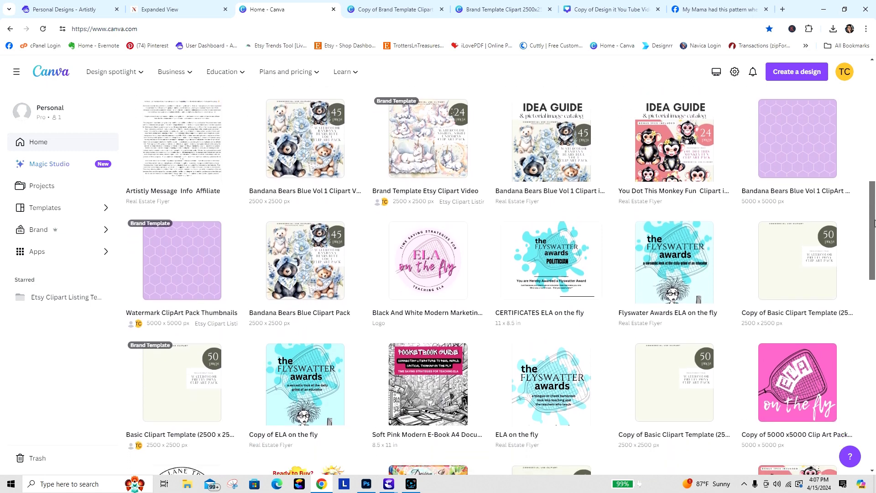
{"action": "left_click", "coordinate": [178, 356]}
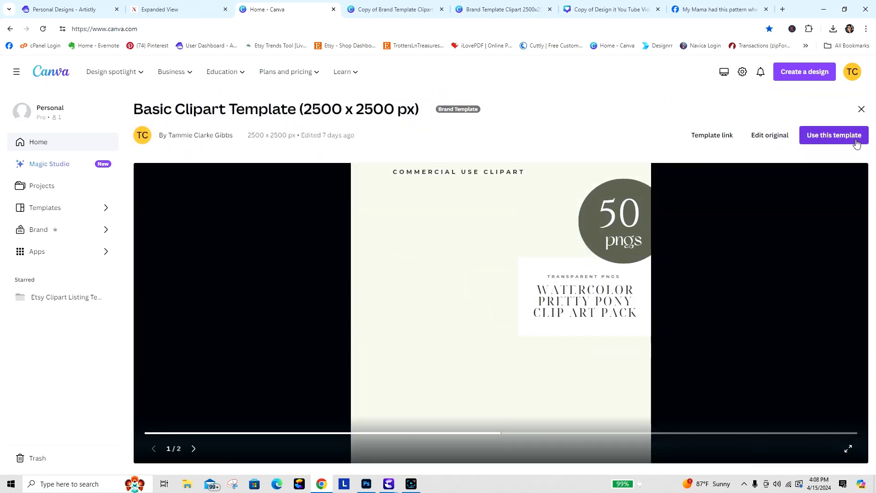
{"action": "left_click", "coordinate": [827, 145]}
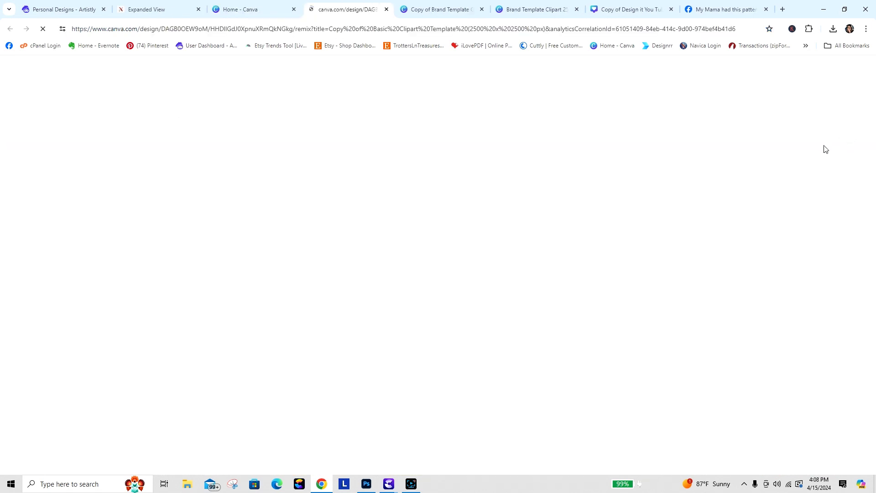